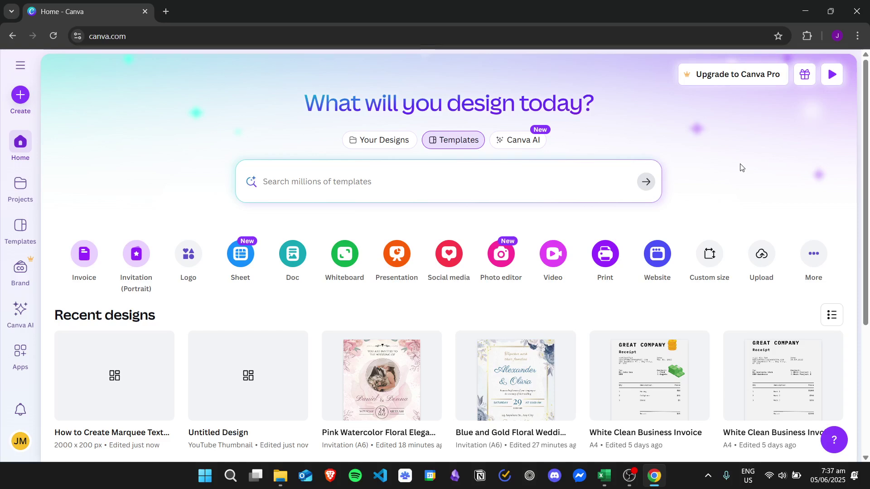
Create a new blank custom-size design of 2000 × 200 px
left_click(28, 99)
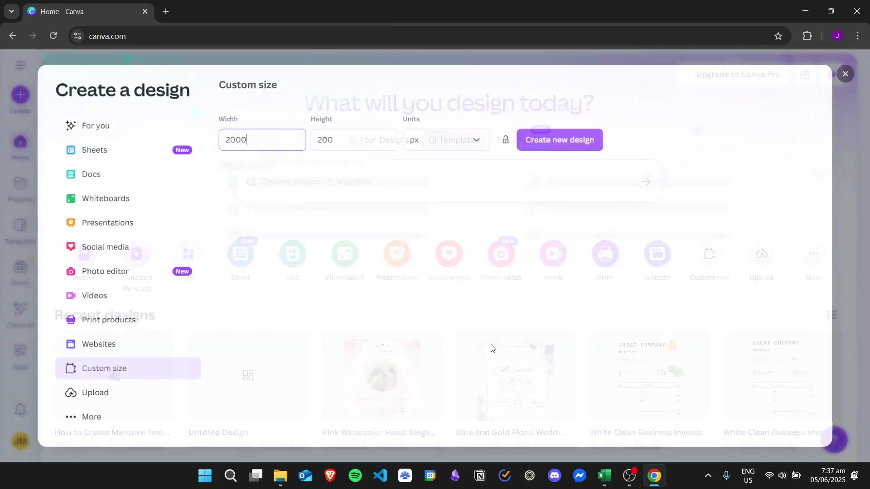
left_click(84, 123)
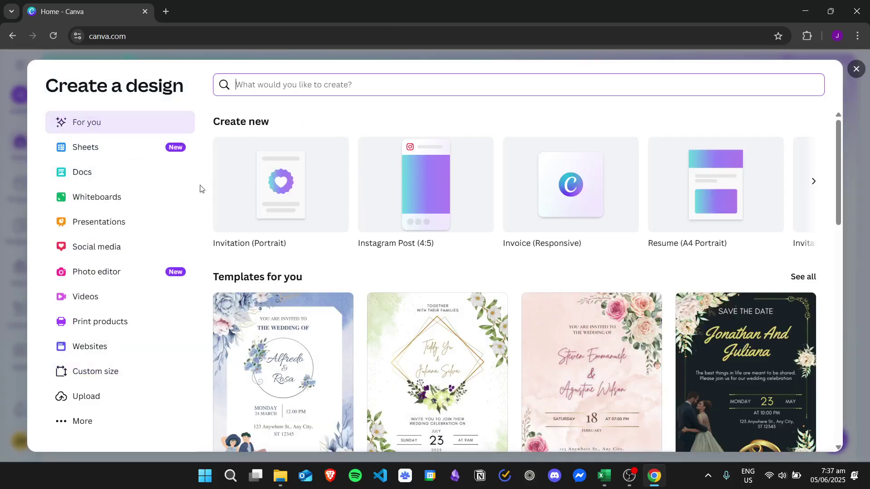
left_click(127, 371)
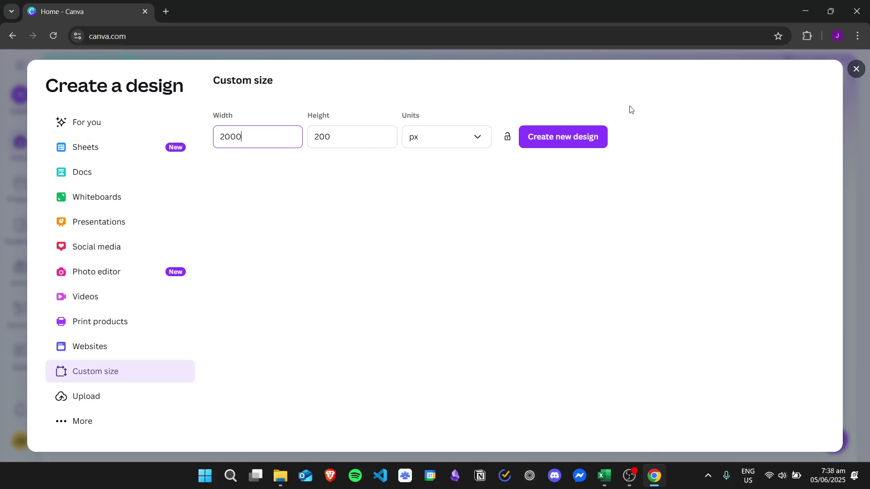
left_click(603, 144)
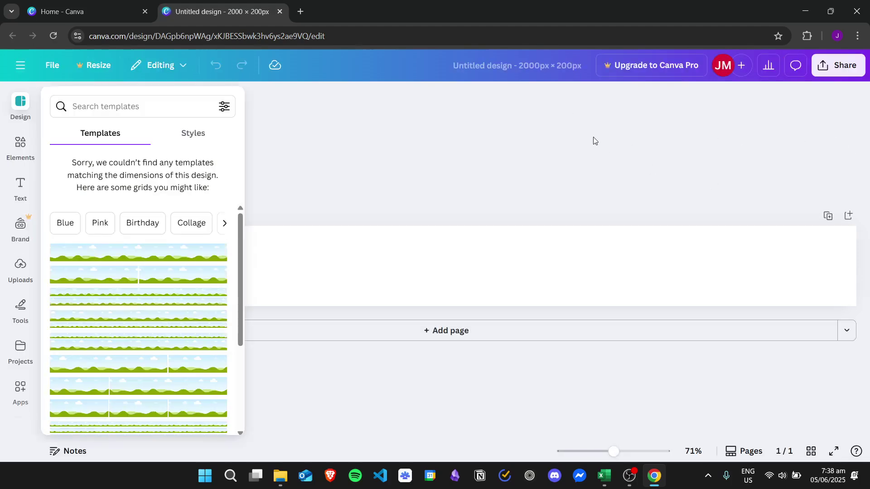
Drag a default 'Add a heading' text box from the Text panel onto the banner
left_click(14, 103)
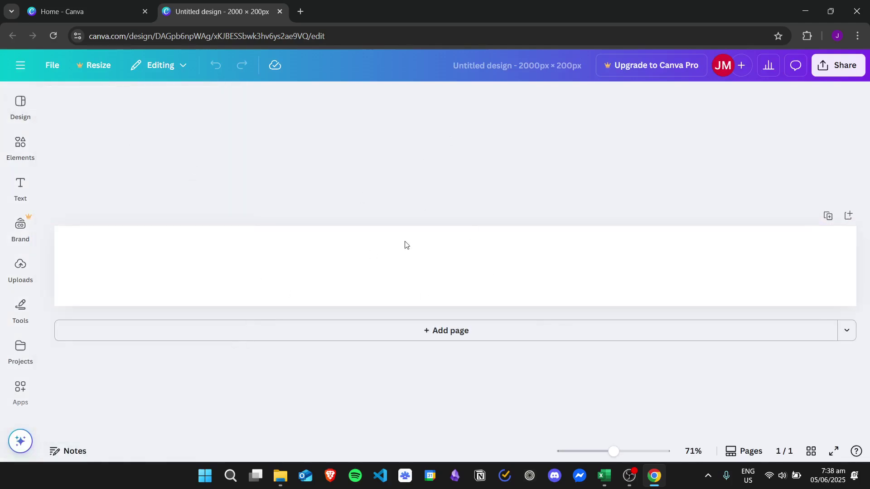
left_click(513, 243)
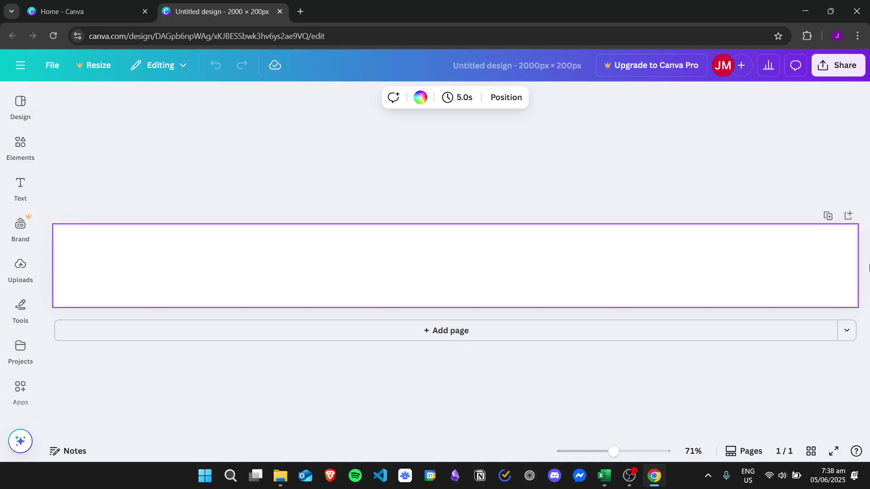
left_click(21, 188)
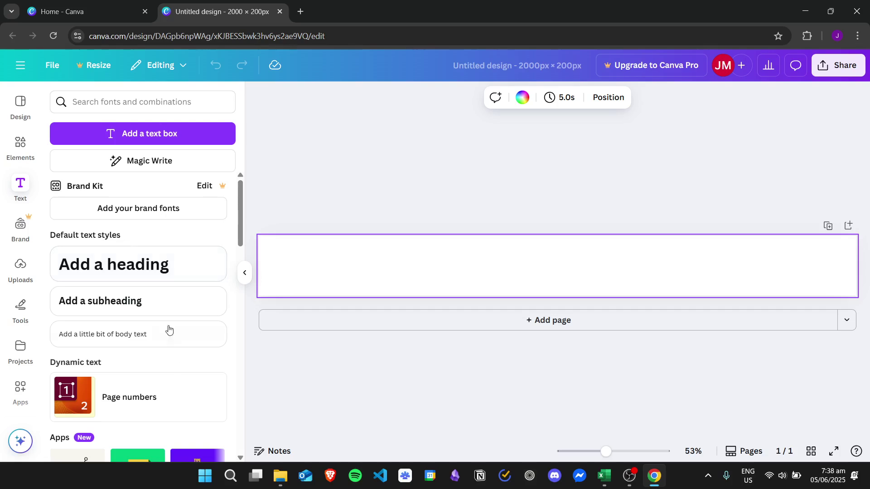
left_click_drag(115, 260, 460, 274)
Close the Text panel and delete the stray black circle from the banner
left_click(27, 181)
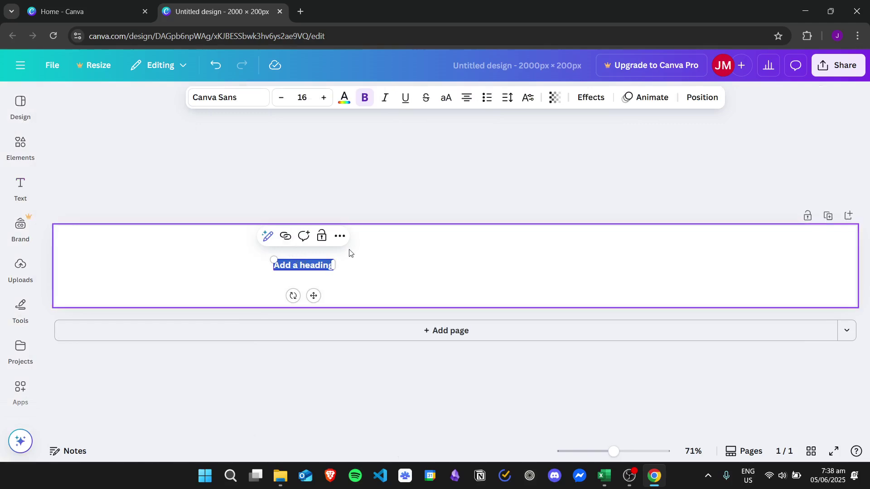
key("Escape")
key("c")
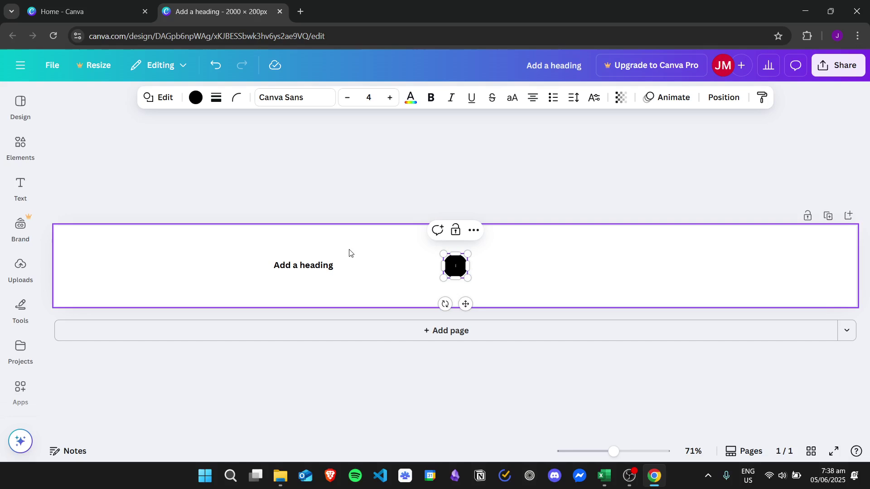
key("Escape")
left_click(460, 274)
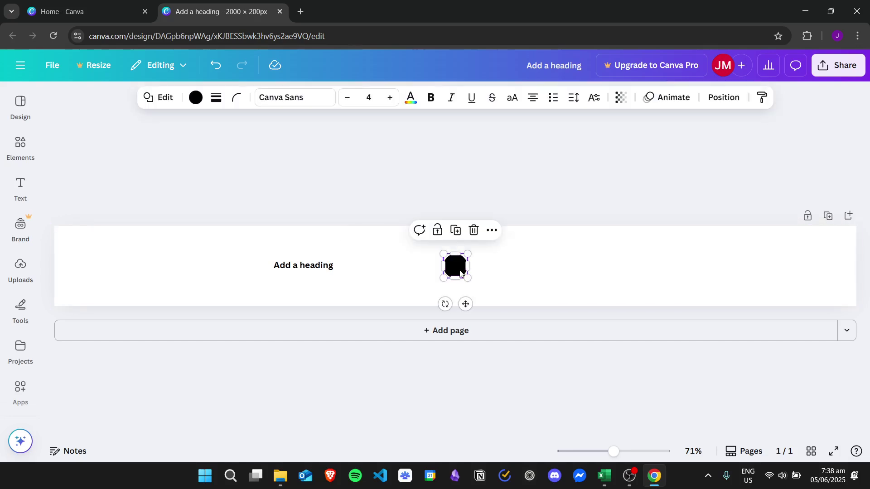
key("Delete")
Retype the heading as 'Scrolling Text in Canva | How to Add a Marquee Text in Canva | Scroll Text'
double_click(307, 265)
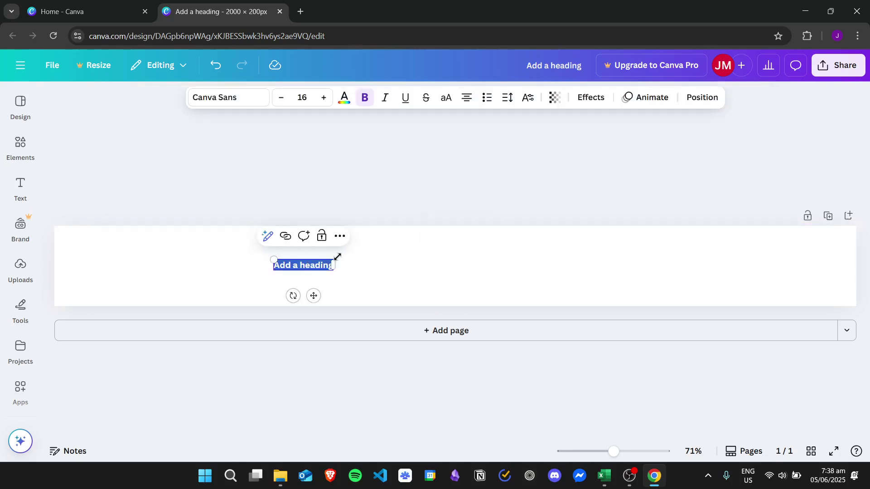
type("Scrolling Text in Canva")
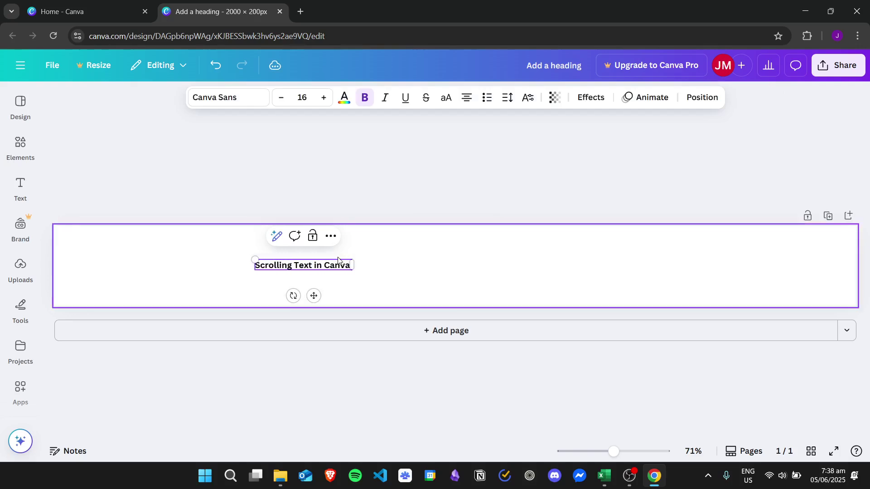
type(" | How to Ac")
type("d a Marquee Text in Canva")
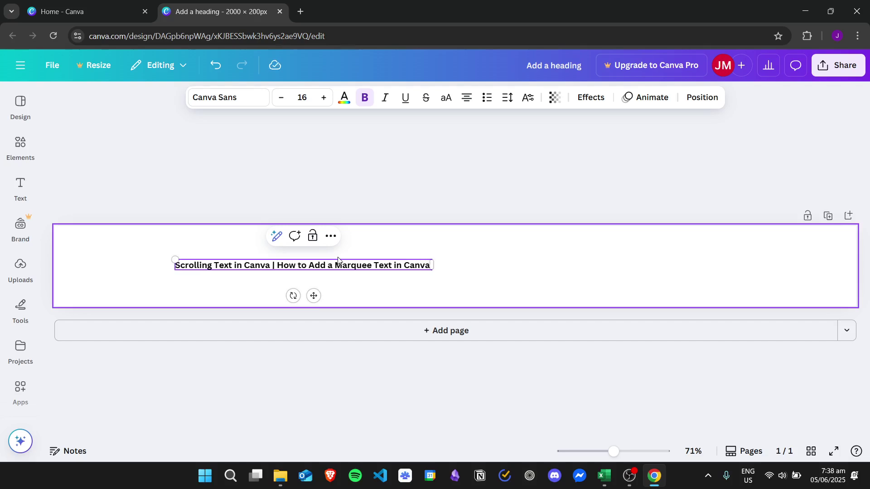
type(" | Scroll")
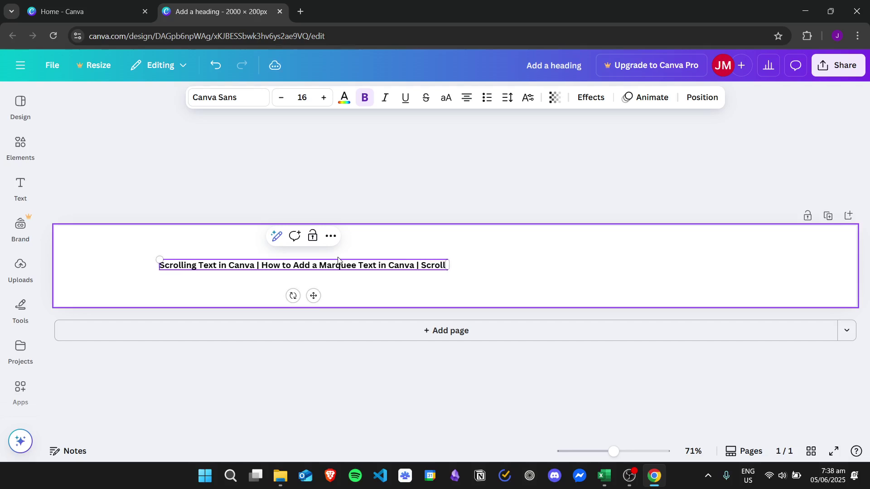
key("BackSpace")
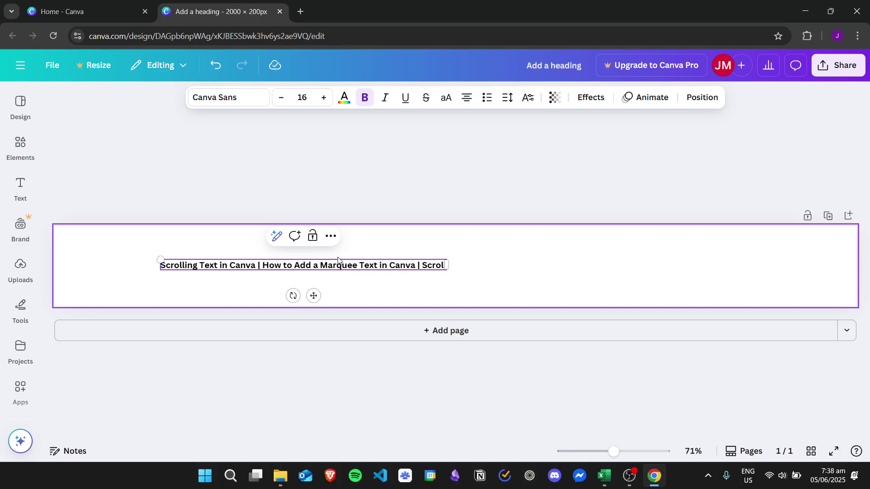
type("l Text")
left_click(399, 172)
left_click(326, 270)
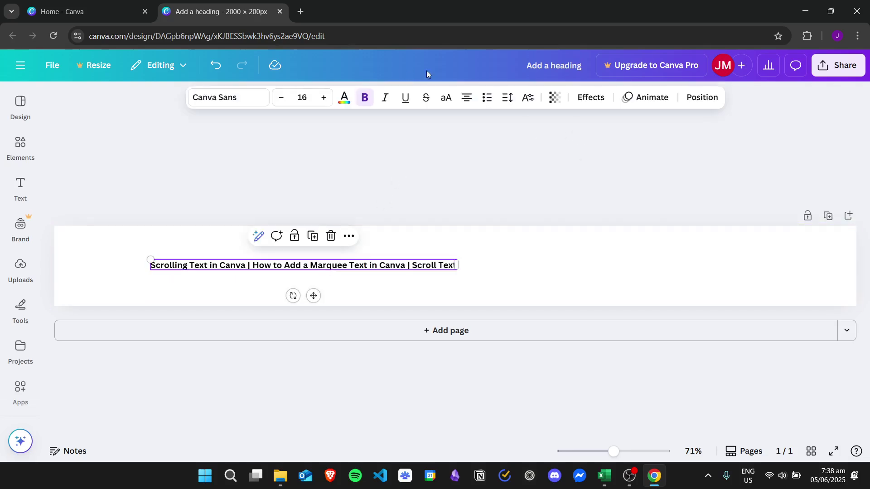
Raise the heading font size to 30 and widen its text box to fit one line
double_click(324, 99)
double_click(324, 99)
triple_click(323, 99)
double_click(321, 98)
double_click(320, 98)
triple_click(322, 98)
left_click_drag(552, 278, 786, 270)
left_click_drag(130, 266, 177, 265)
Increase the font size to 42 and stretch the box toward the banner's right edge
left_click(324, 98)
left_click(324, 98)
left_click(324, 98)
left_click(324, 98)
left_click(324, 98)
left_click_drag(751, 273, 725, 264)
left_click_drag(815, 272, 859, 277)
Reduce the font size to 40 and center the single-line heading on the banner
left_click(281, 99)
left_click(281, 99)
mouse_move(340, 262)
left_mouse_down()
mouse_move(322, 260)
mouse_move(329, 263)
left_mouse_up()
left_click(515, 317)
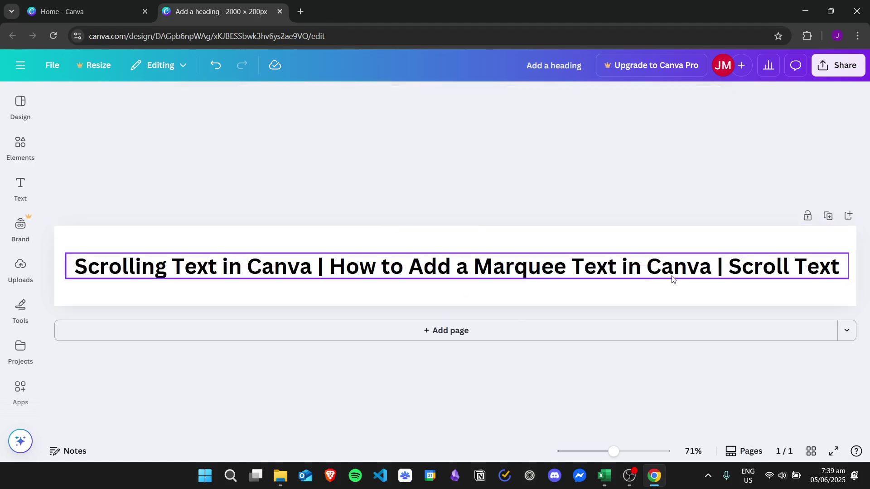
left_click(763, 267)
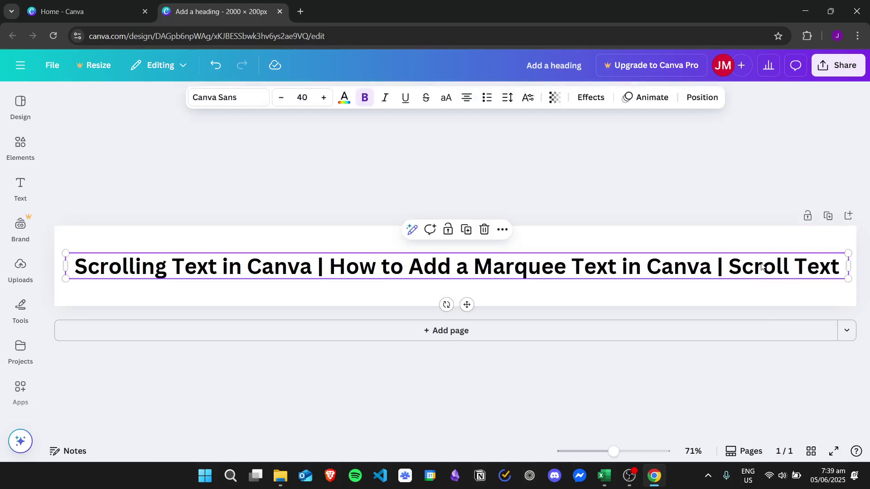
Apply the Typewriter animation to the heading, playing on both enter and exit
left_click(632, 100)
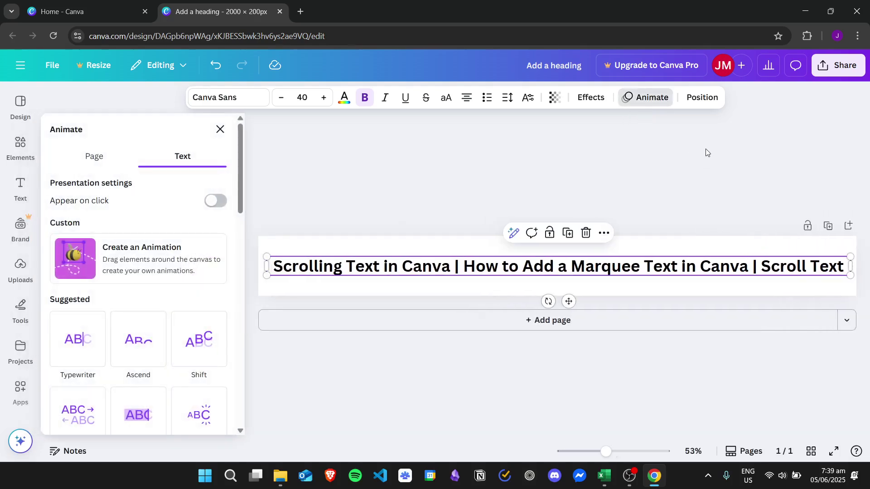
left_click_drag(241, 154, 238, 204)
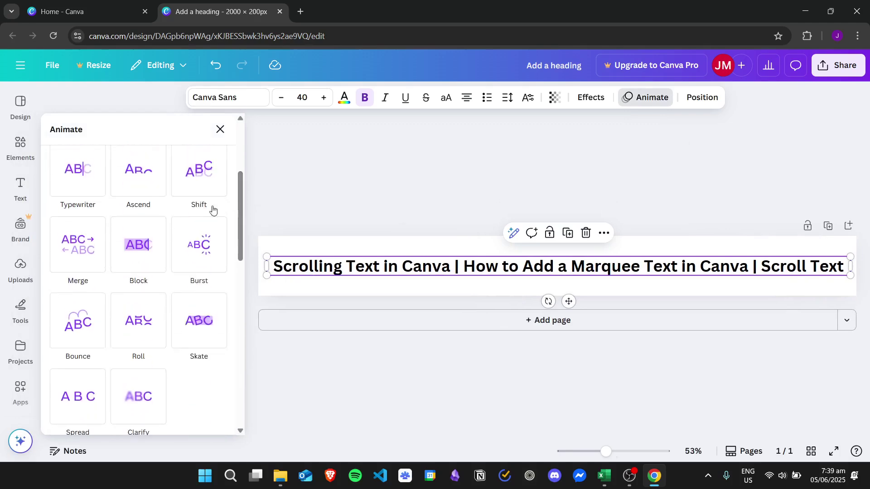
left_click(93, 176)
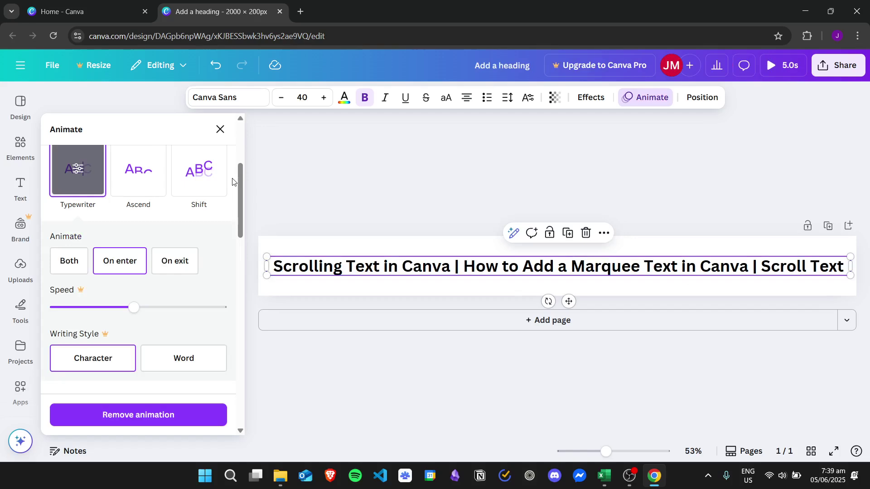
left_click(179, 262)
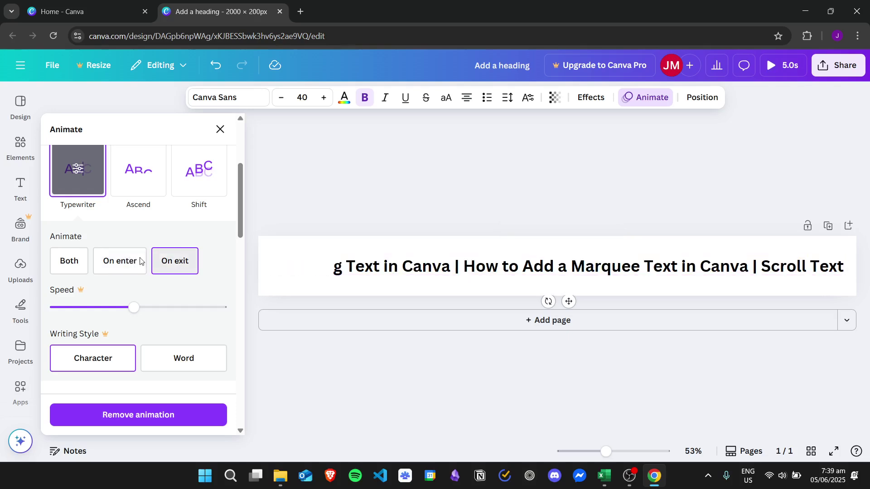
left_click(89, 263)
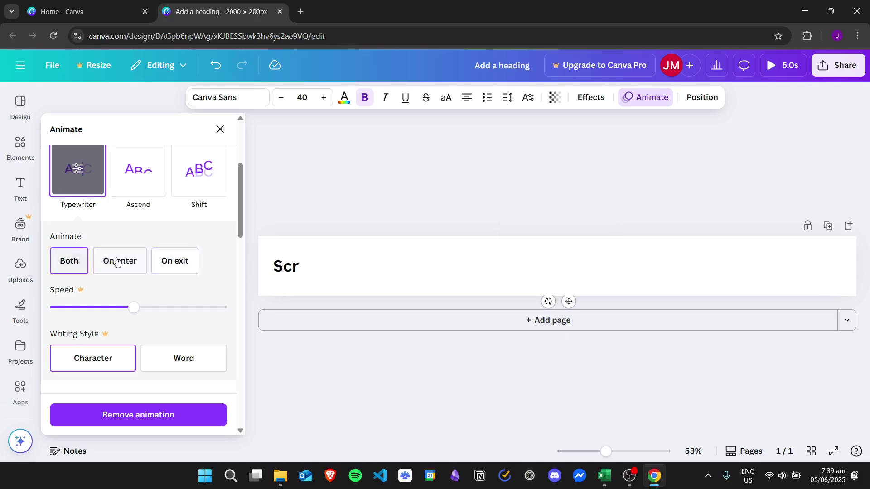
Browse the animation options and preview the Ascend animation on the heading
left_click_drag(243, 175, 246, 205)
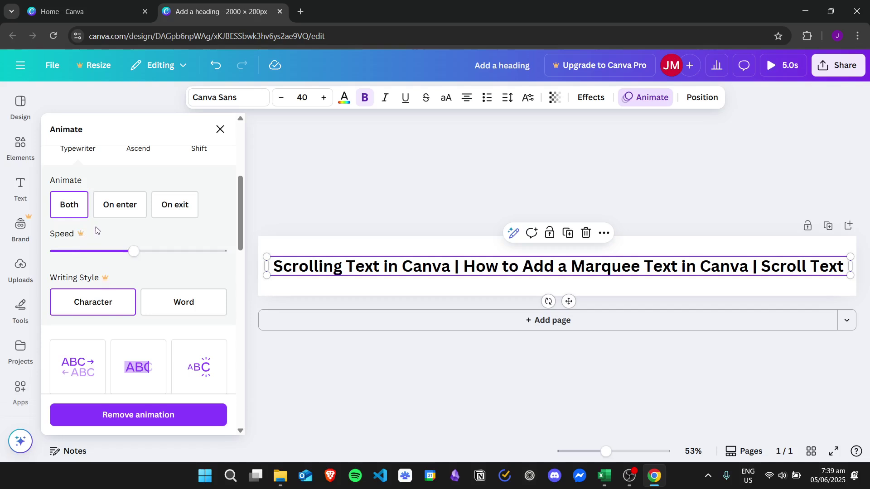
left_click_drag(243, 184, 243, 153)
left_click(138, 254)
scroll(139, 254, "down", 2)
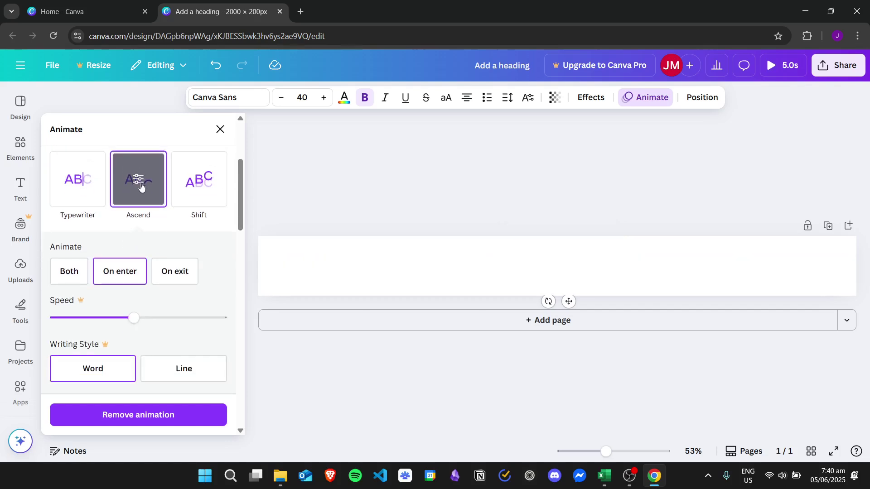
Preview the Shift, Merge, Block and Burst animations on the heading
left_click(198, 181)
scroll(199, 181, "down", 1)
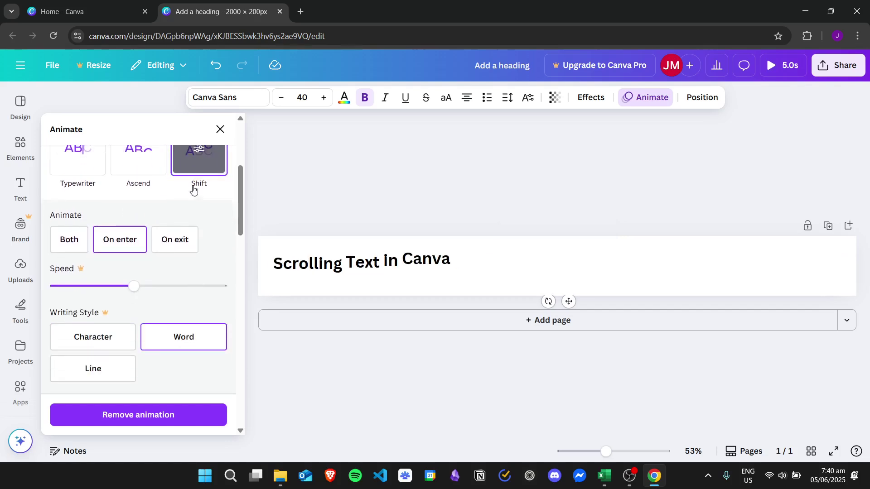
left_click_drag(242, 171, 243, 238)
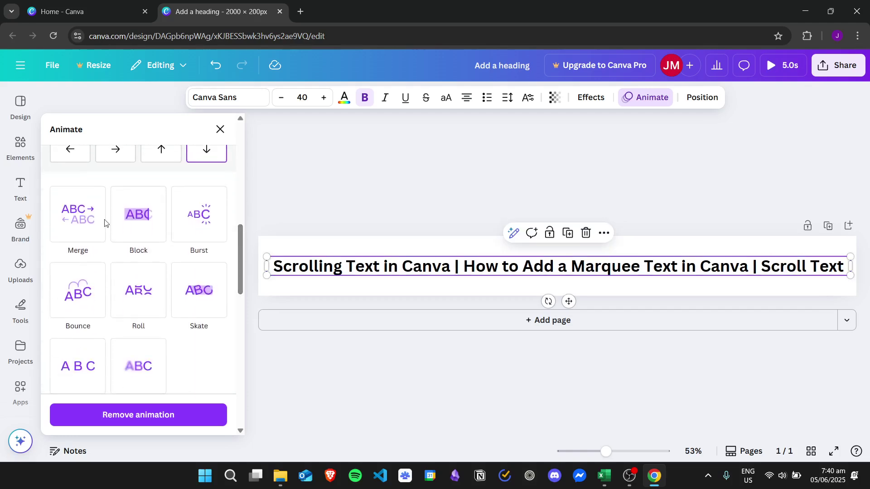
left_click(71, 212)
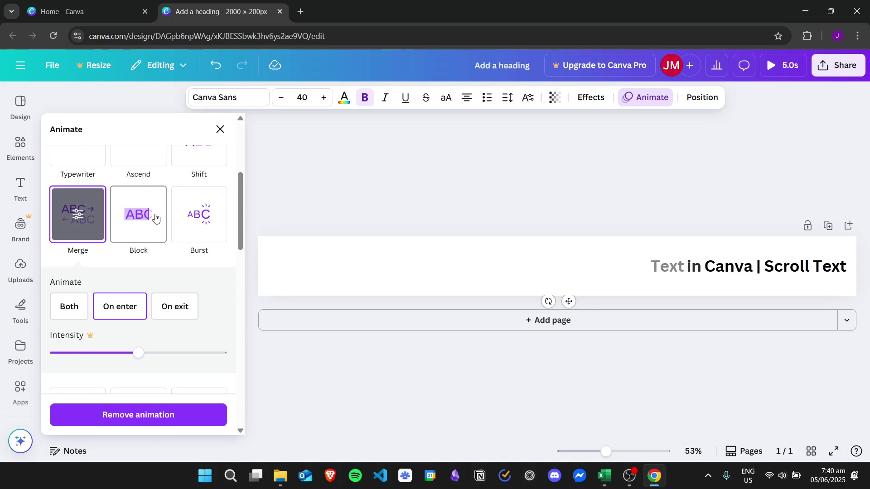
left_click(164, 217)
left_click(200, 213)
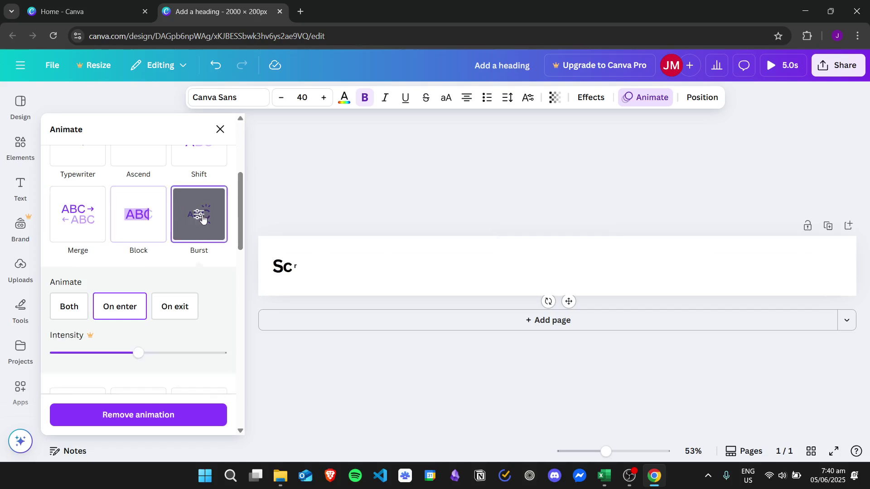
left_click_drag(239, 190, 241, 240)
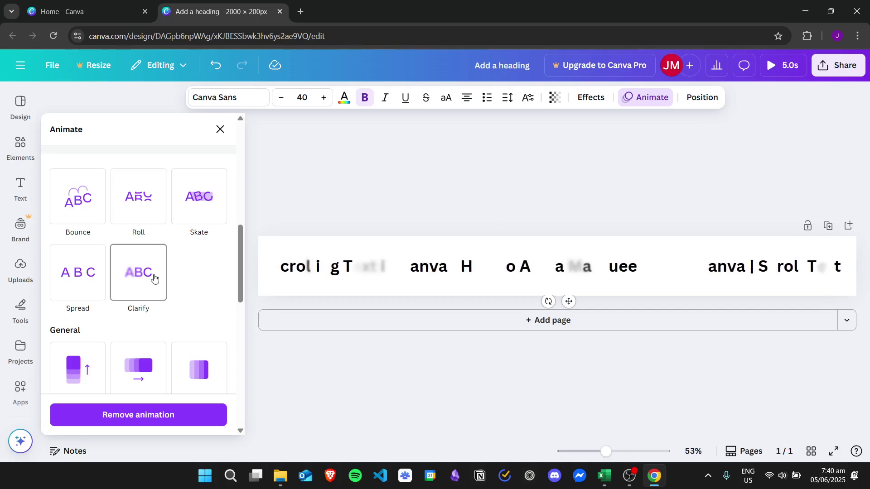
left_click_drag(240, 236, 242, 275)
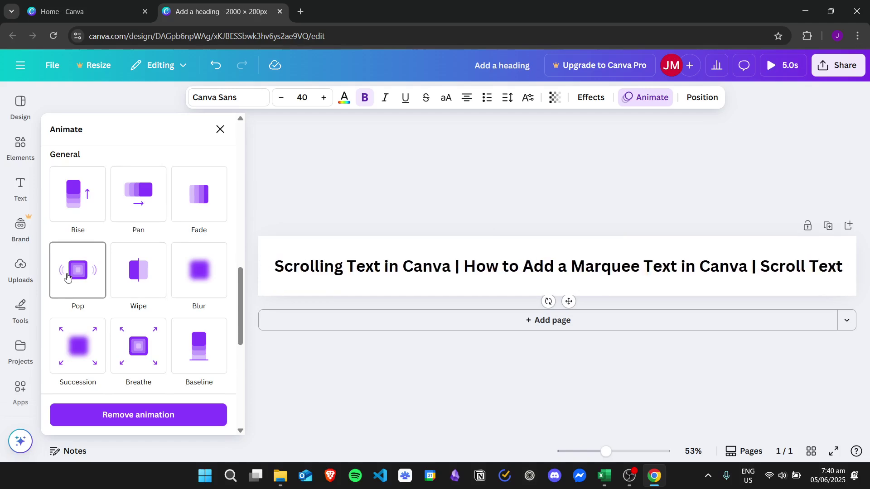
Preview the Pop and Drift animations on the heading
left_click(199, 274)
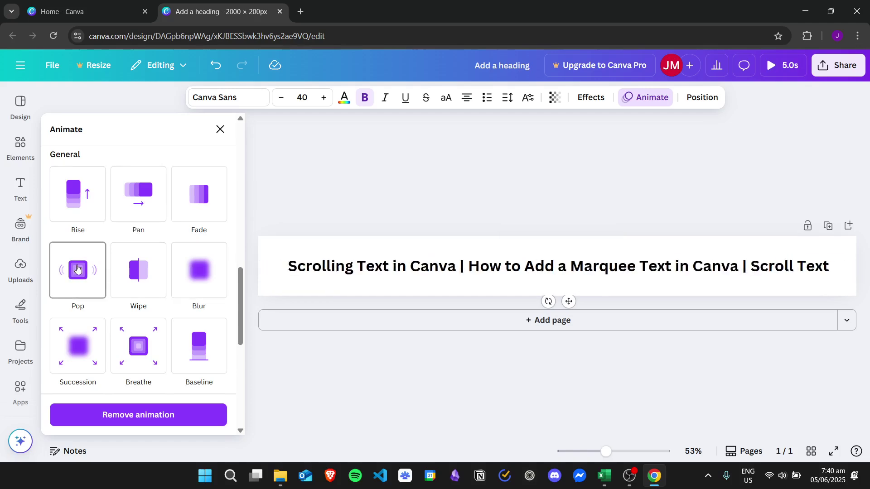
left_click_drag(240, 282, 239, 284)
scroll(243, 310, "down", 1)
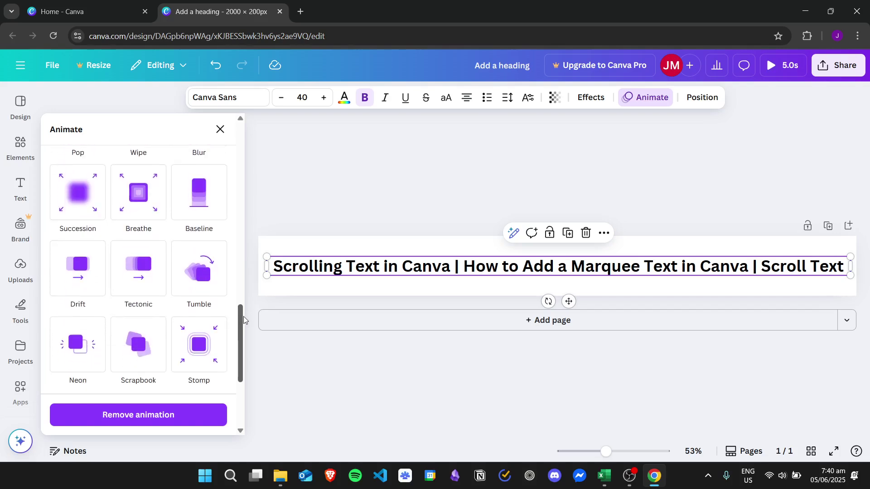
left_click_drag(241, 331, 238, 370)
scroll(136, 276, "up", 3)
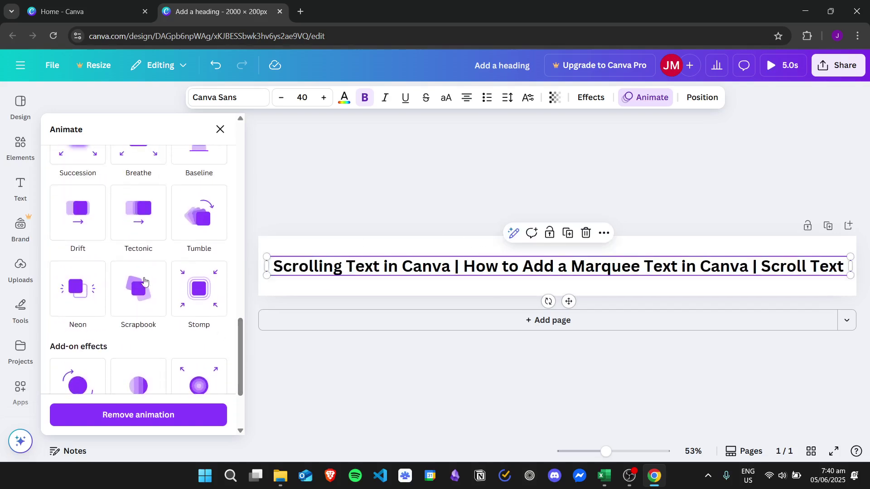
left_click(90, 233)
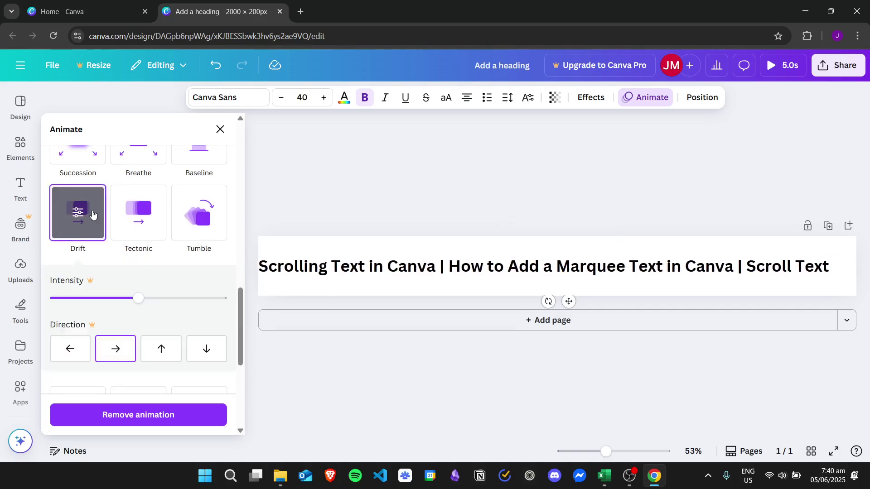
left_click_drag(239, 297, 240, 317)
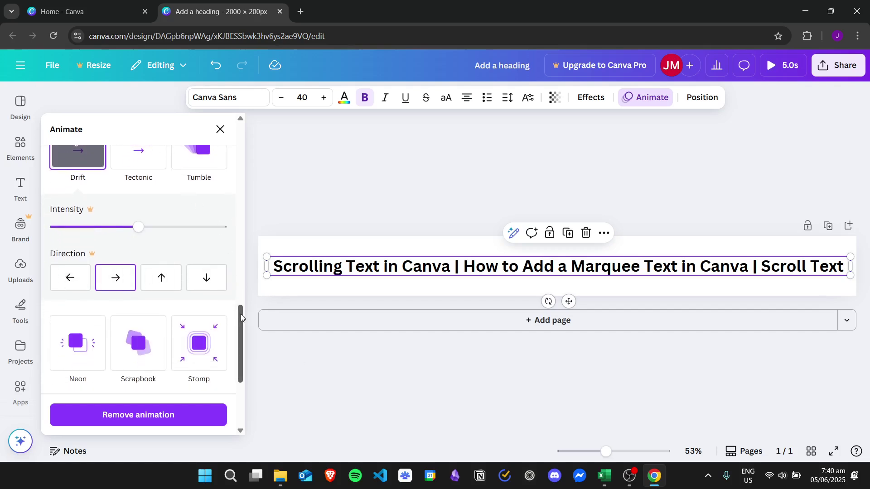
scroll(233, 306, "up", 1)
left_click_drag(230, 329, 219, 188)
Switch the heading back to the Typewriter animation and close the animation settings
left_click(83, 194)
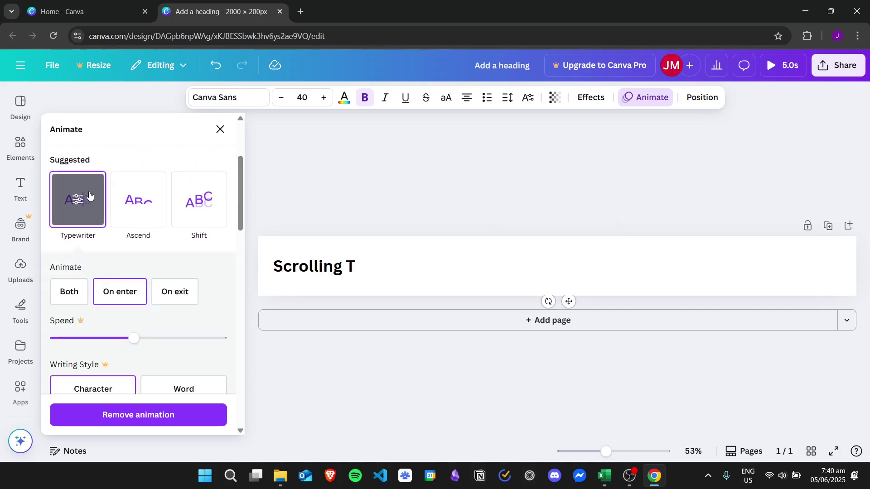
left_click_drag(241, 167, 250, 138)
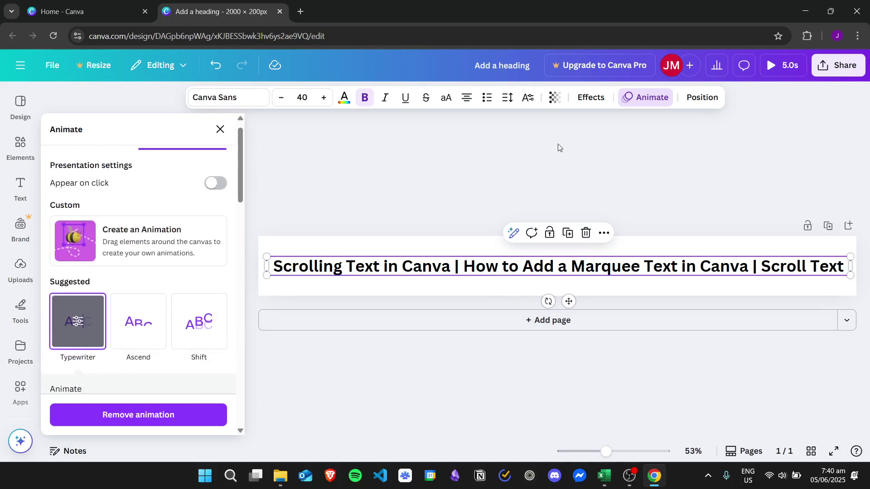
key("Escape")
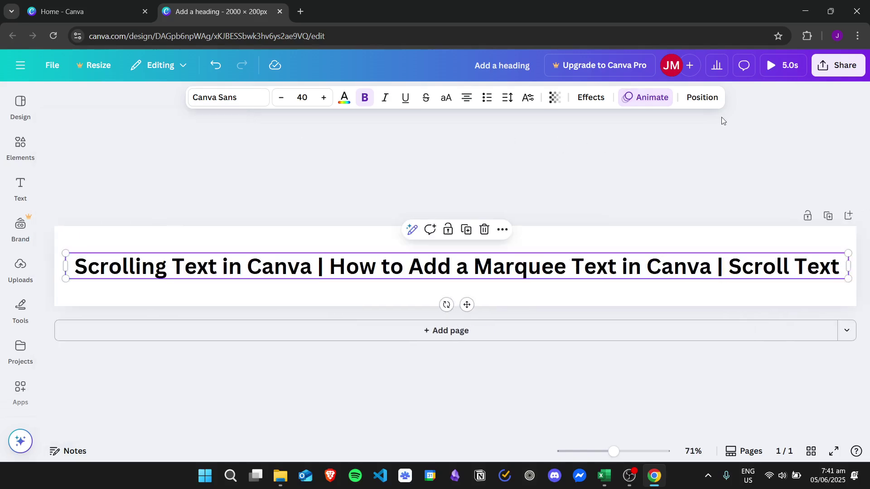
Download the 2000 × 200 px banner with GIF as the file type
left_click(840, 68)
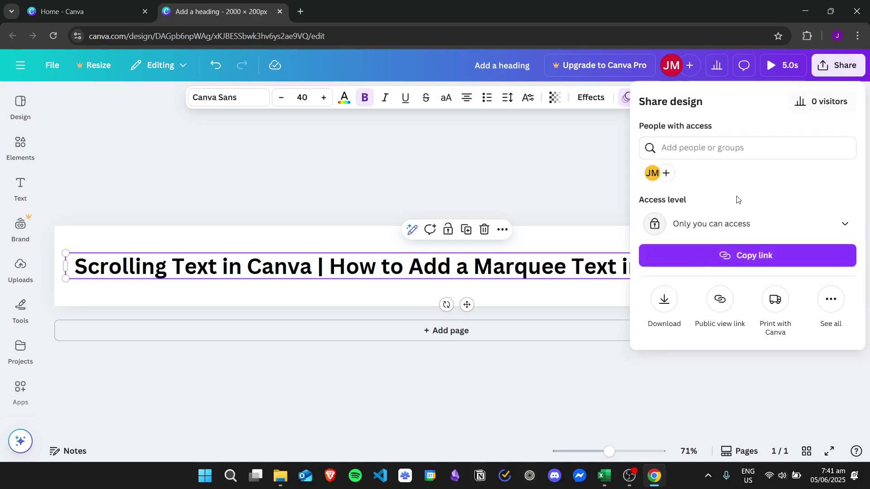
left_click(665, 301)
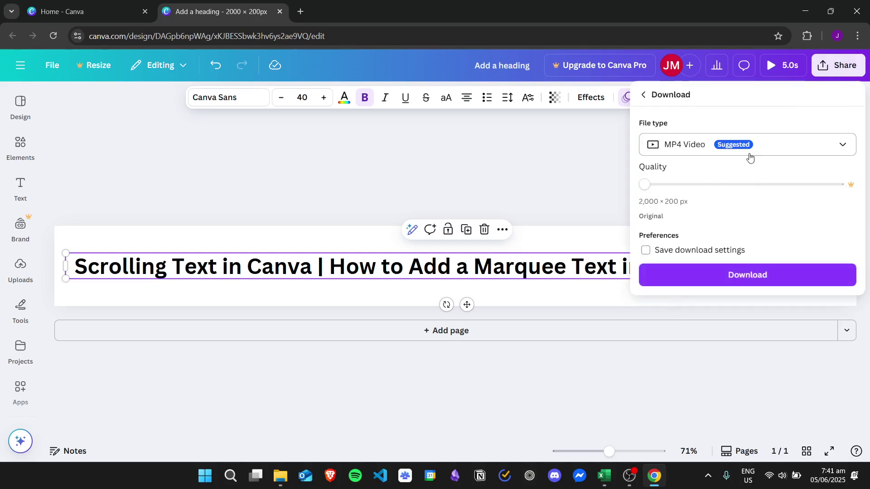
left_click(786, 151)
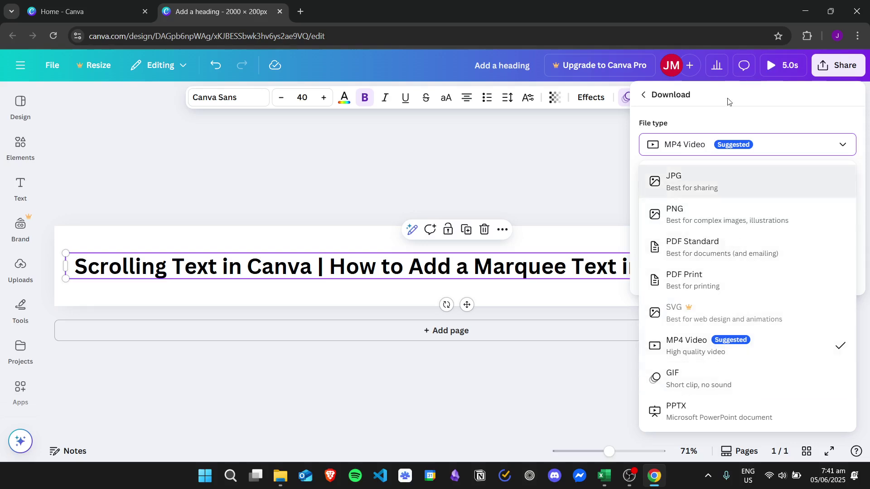
left_click(786, 378)
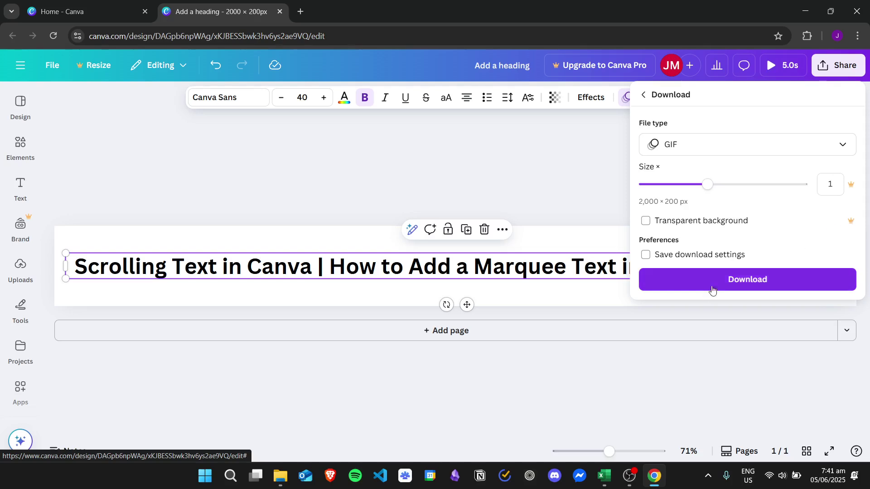
left_click(751, 285)
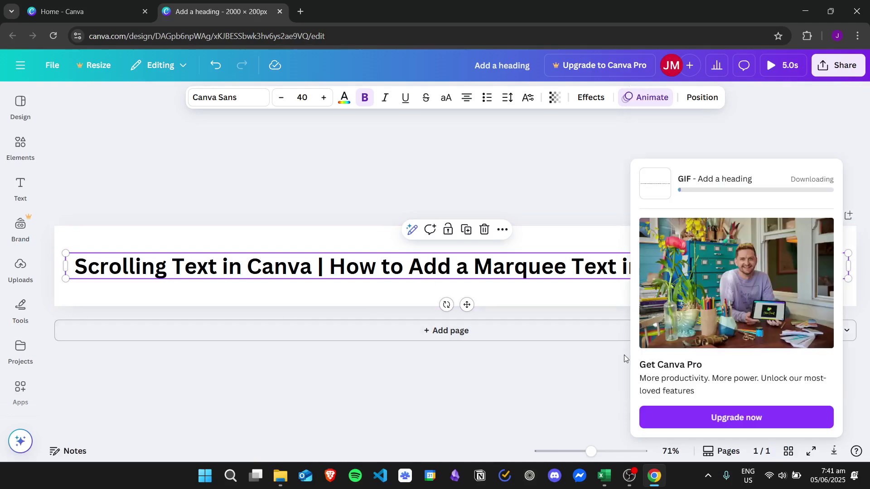